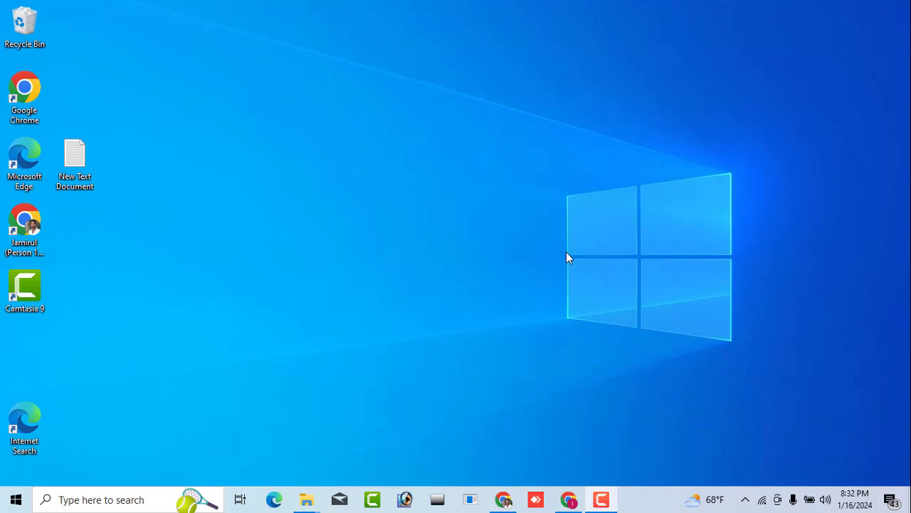
Switch to TikTok Business Center in Chrome and view the Settings page under Business settings.
{"action": "left_click", "coordinate": [503, 499]}
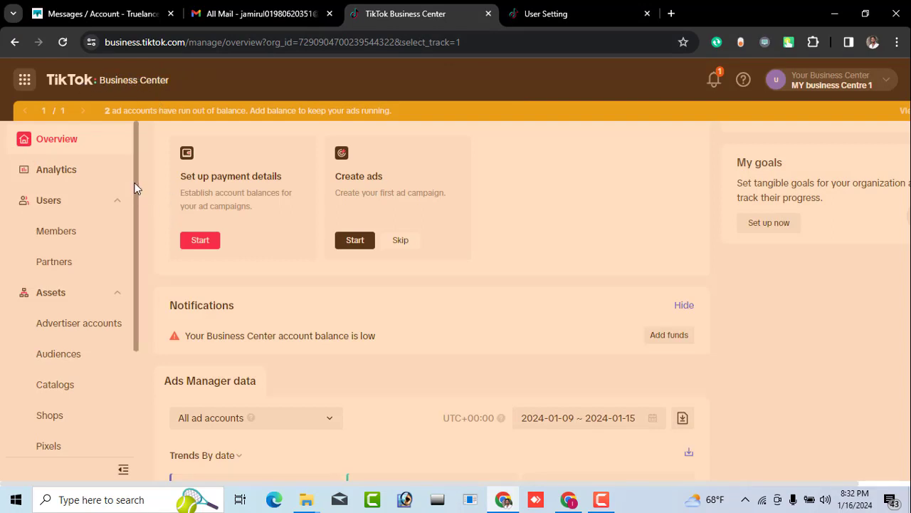
{"action": "left_click_drag", "start_coordinate": [135, 183], "coordinate": [128, 240]}
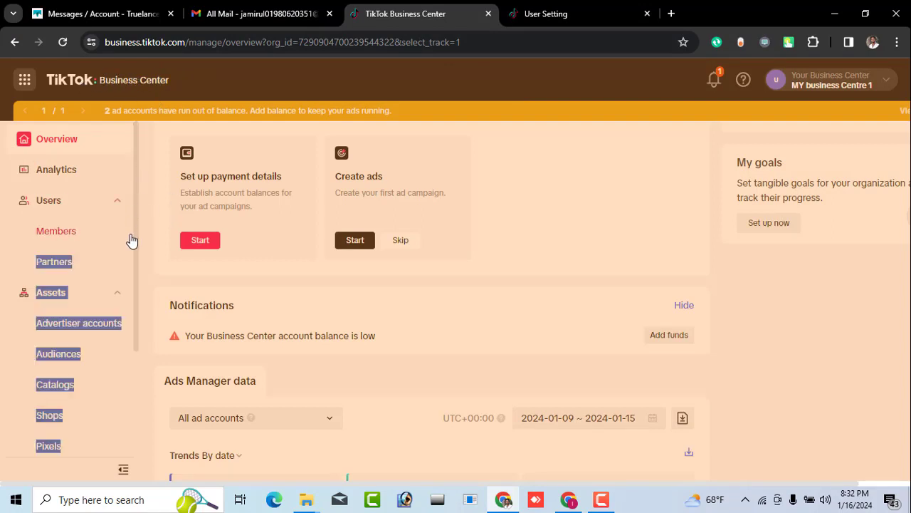
{"action": "left_click", "coordinate": [155, 193]}
{"action": "scroll", "coordinate": [93, 327], "scroll_direction": "down", "scroll_amount": 3}
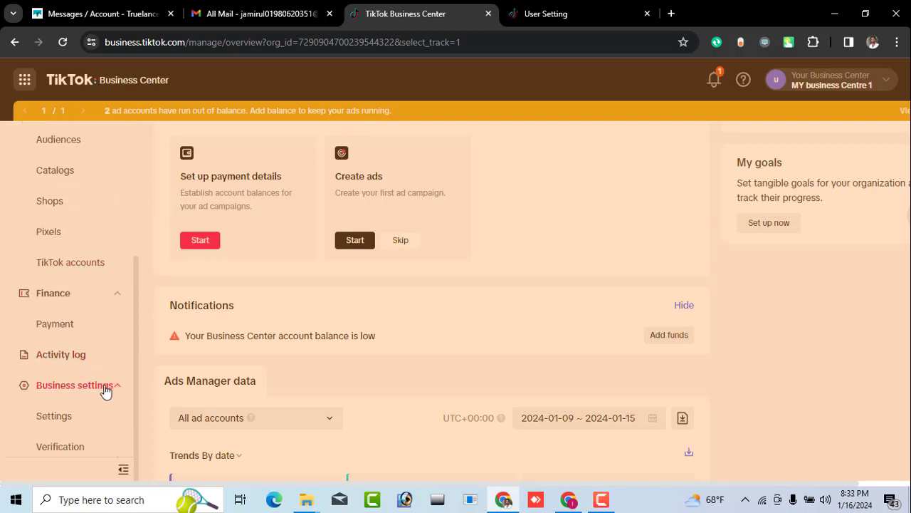
{"action": "left_click", "coordinate": [106, 391]}
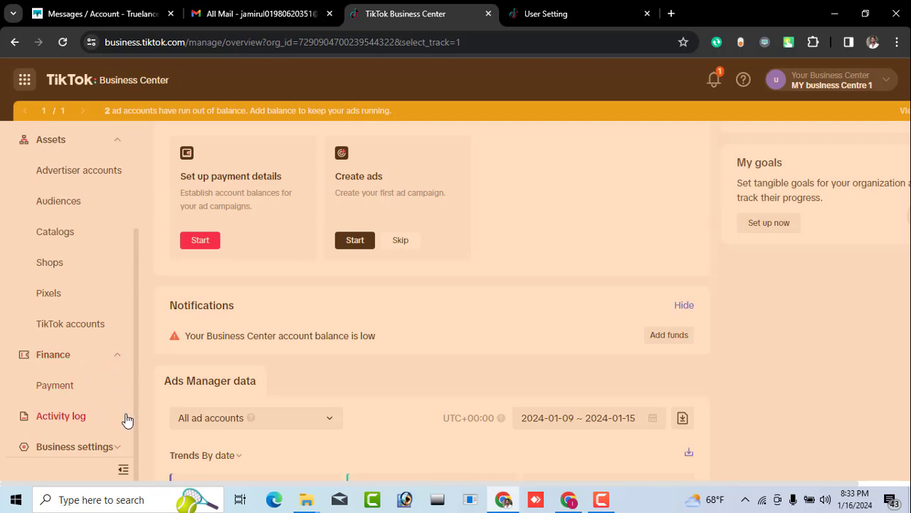
{"action": "left_click", "coordinate": [100, 449]}
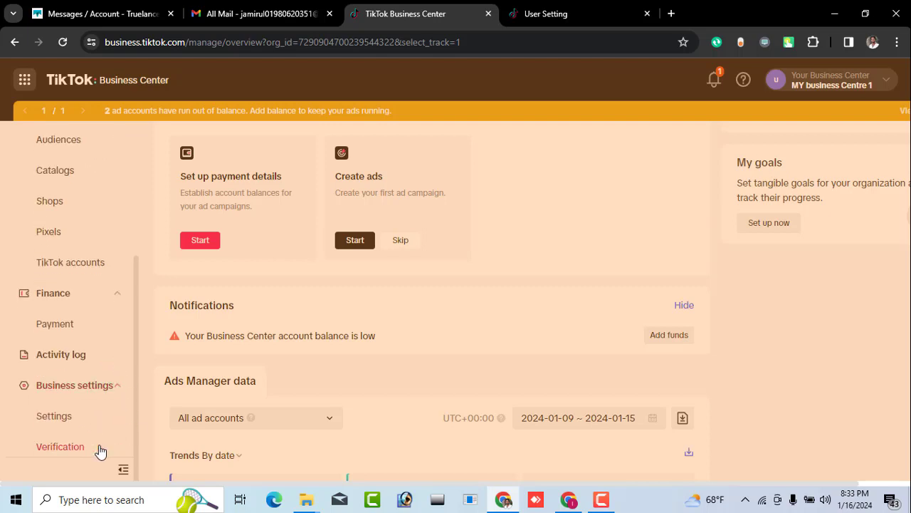
{"action": "left_click", "coordinate": [69, 422]}
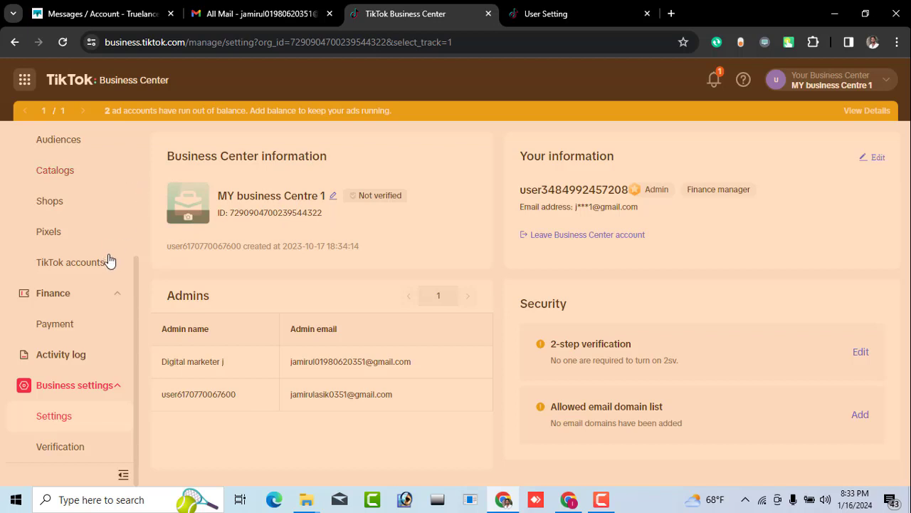
Open the list of advertiser accounts among the Business Center's assets.
{"action": "scroll", "coordinate": [107, 267], "scroll_direction": "up", "scroll_amount": 3}
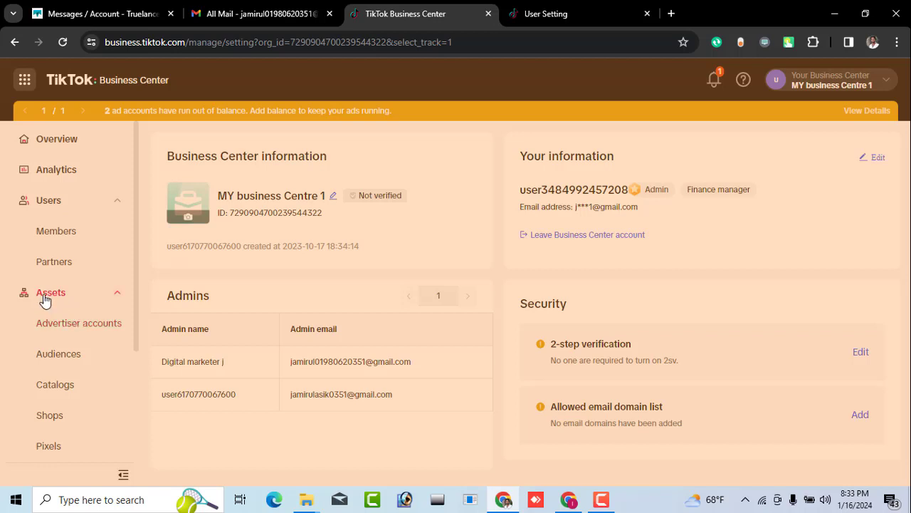
{"action": "left_click", "coordinate": [116, 297]}
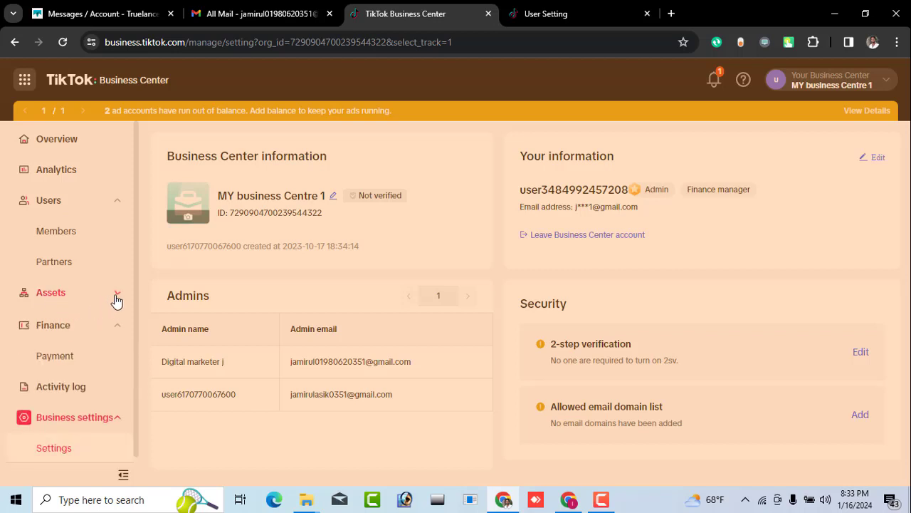
{"action": "left_click", "coordinate": [116, 299]}
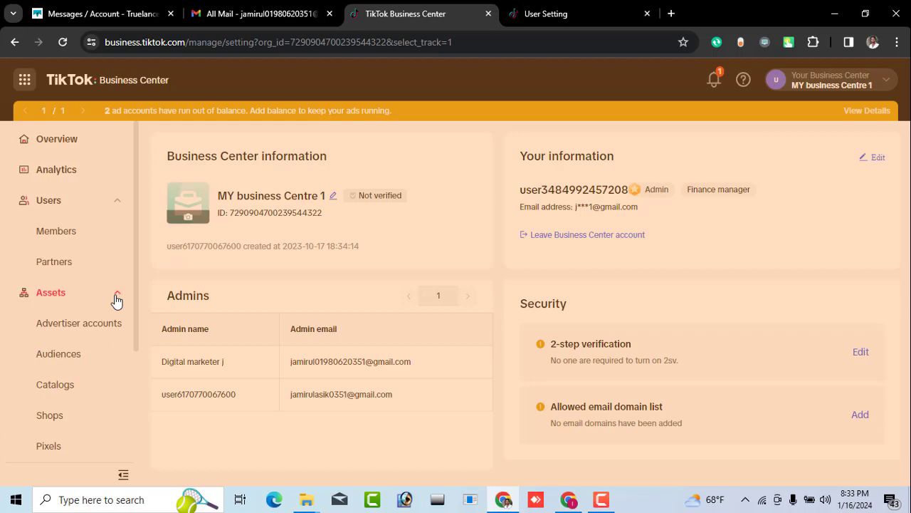
{"action": "left_click", "coordinate": [85, 328]}
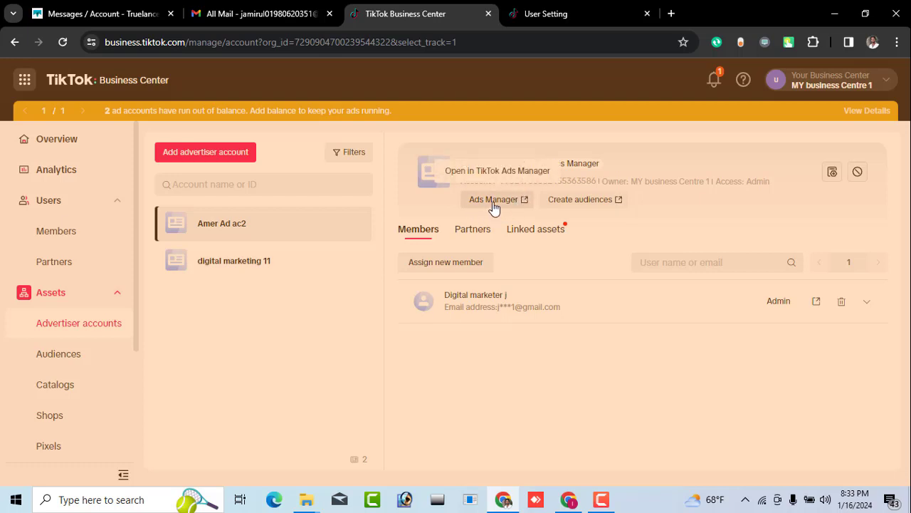
Select the digital marketing 11 advertiser account and open it in TikTok Ads Manager.
{"action": "left_click", "coordinate": [274, 261]}
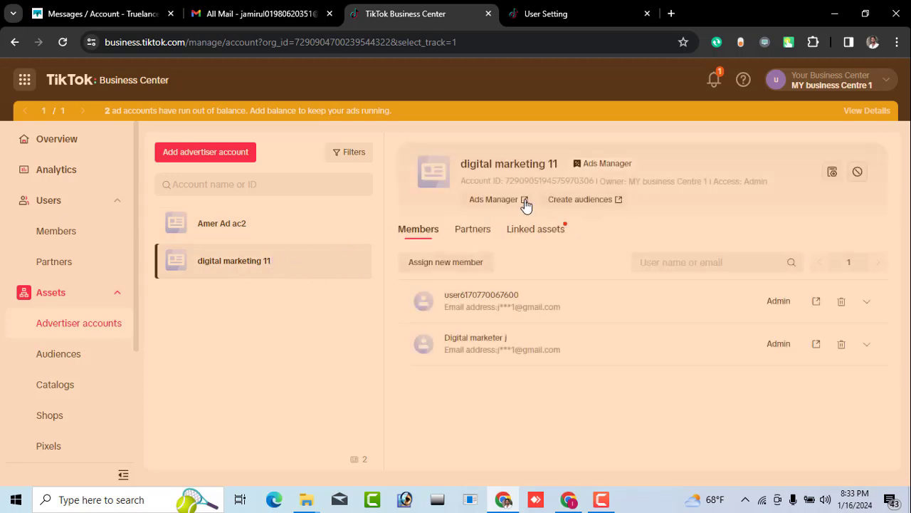
{"action": "left_click", "coordinate": [224, 233]}
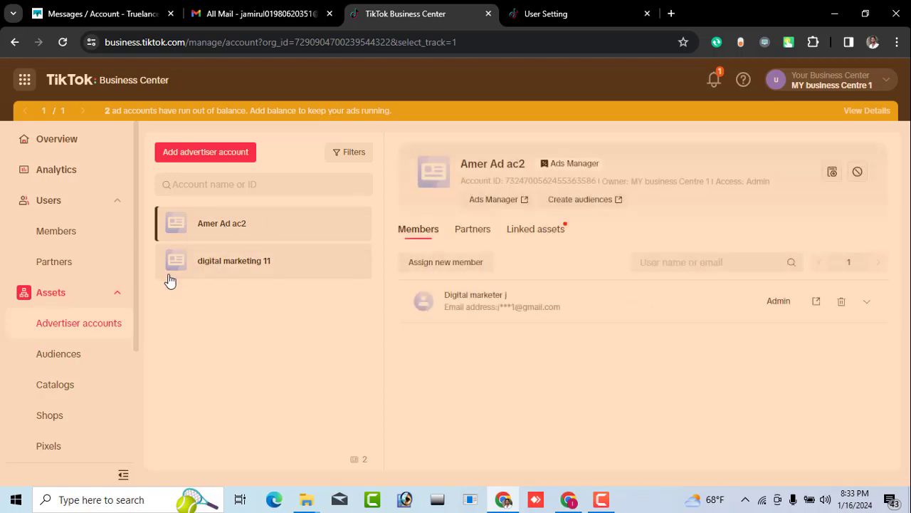
{"action": "left_click", "coordinate": [264, 276]}
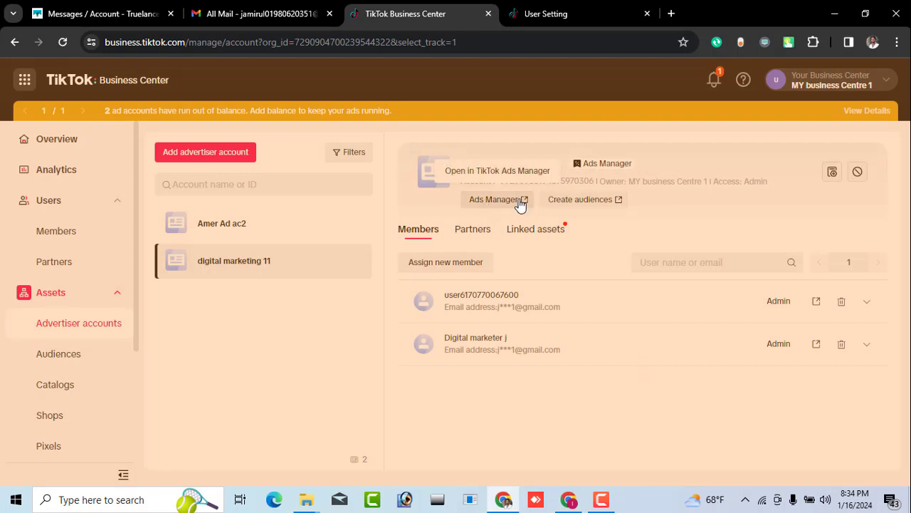
{"action": "left_click", "coordinate": [520, 203]}
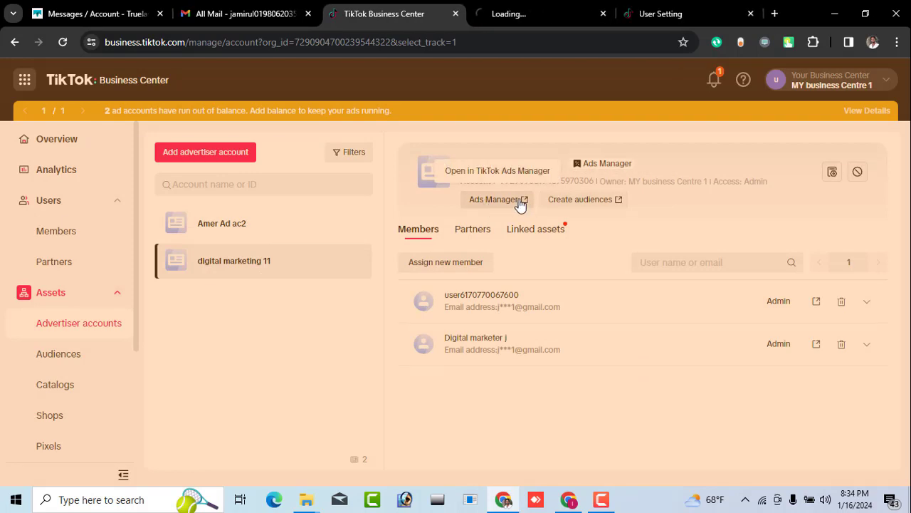
{"action": "left_click", "coordinate": [547, 6]}
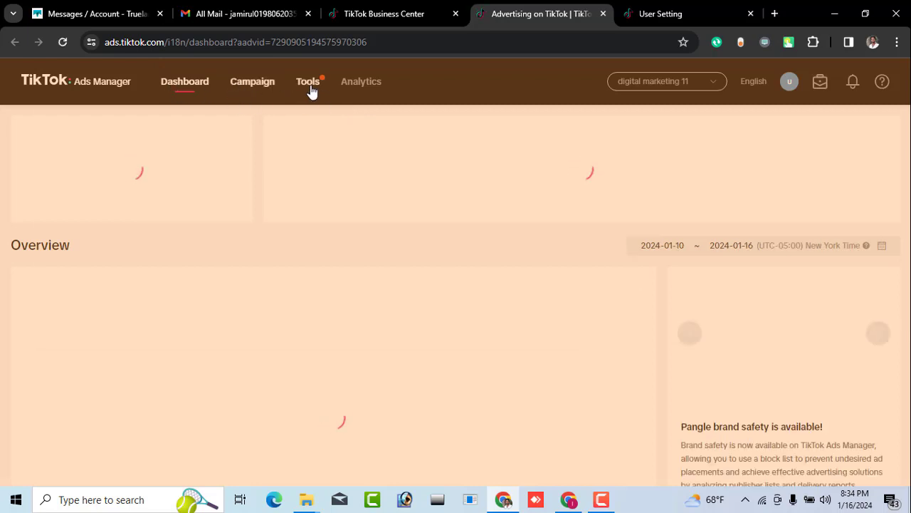
Examine the Ads Manager dashboard, including ad group status, available balance, trends, placements and operating system data.
{"action": "mouse_move", "coordinate": [308, 84]}
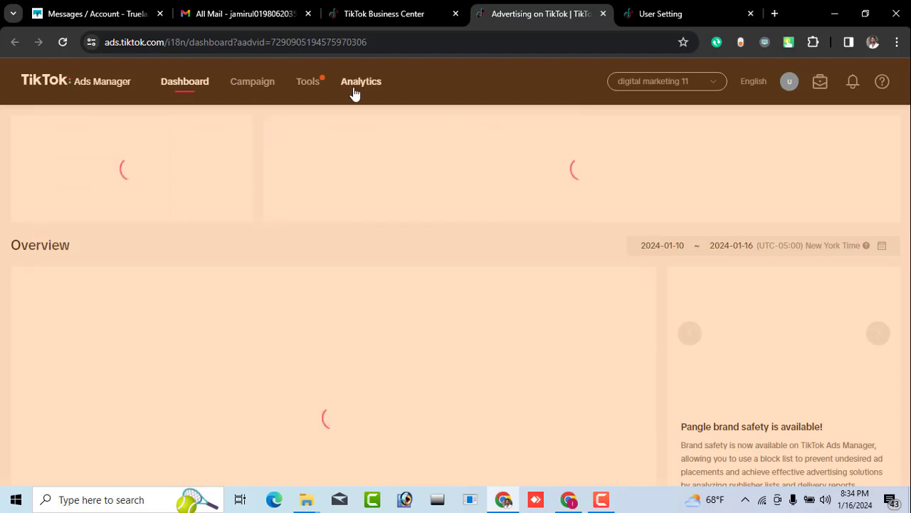
{"action": "mouse_move", "coordinate": [353, 93]}
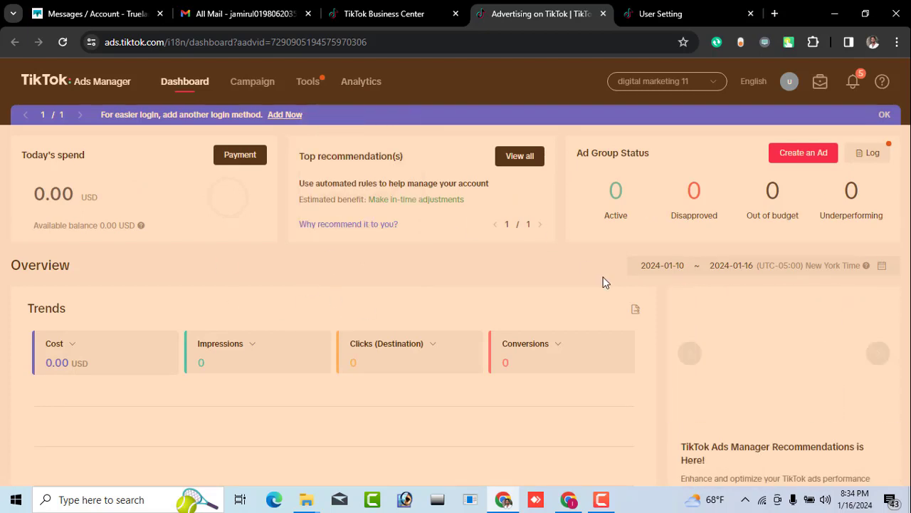
{"action": "scroll", "coordinate": [603, 292], "scroll_direction": "down", "scroll_amount": 3}
{"action": "scroll", "coordinate": [608, 296], "scroll_direction": "up", "scroll_amount": 3}
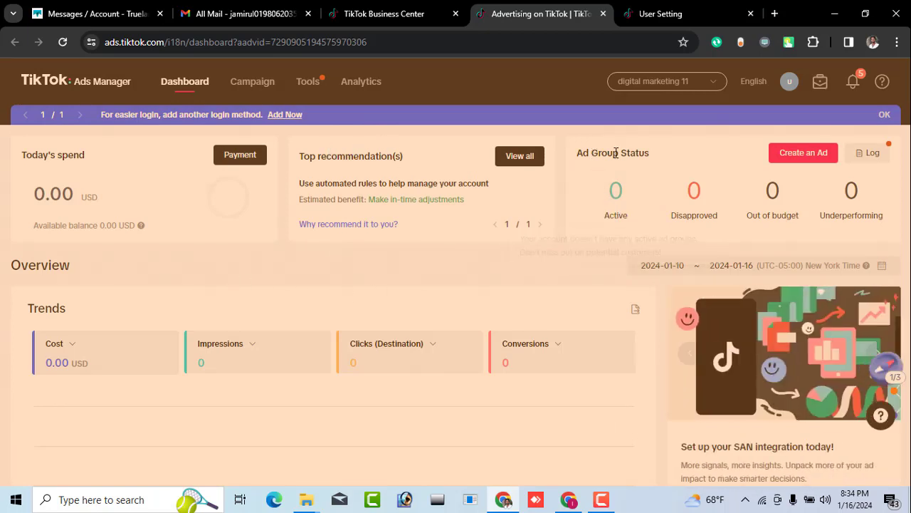
{"action": "mouse_move", "coordinate": [626, 217]}
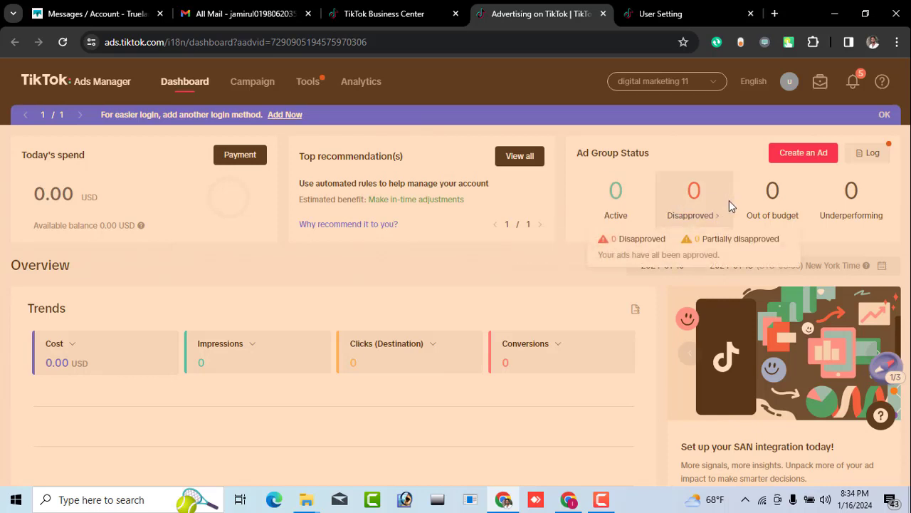
{"action": "mouse_move", "coordinate": [857, 206]}
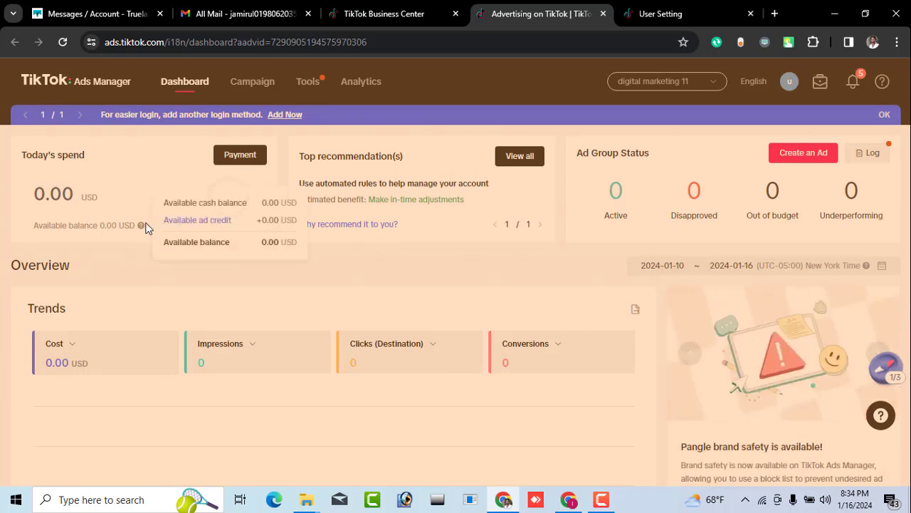
{"action": "scroll", "coordinate": [133, 260], "scroll_direction": "down", "scroll_amount": 1}
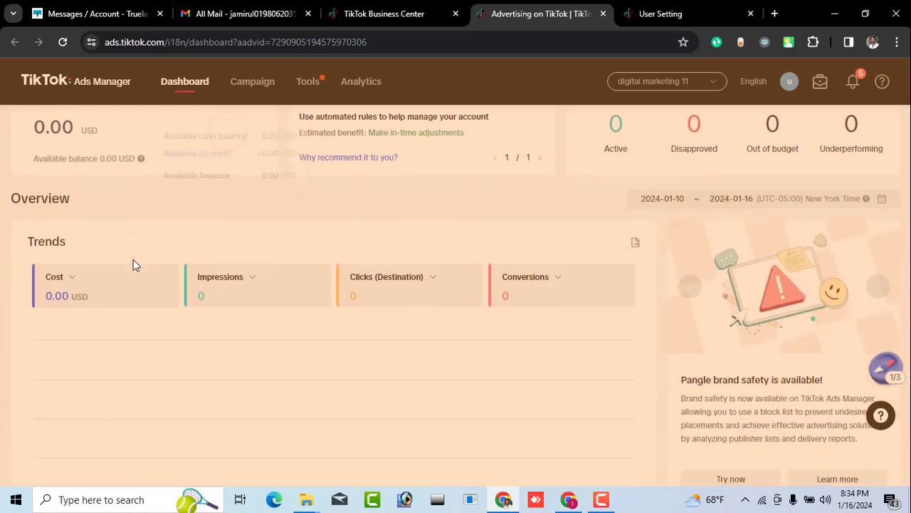
{"action": "left_click", "coordinate": [232, 284]}
{"action": "left_click", "coordinate": [204, 287]}
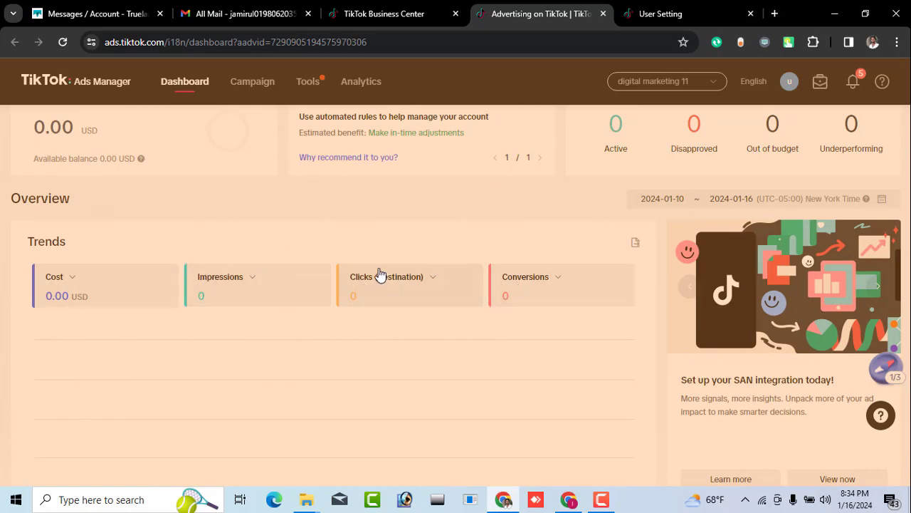
{"action": "scroll", "coordinate": [323, 285], "scroll_direction": "down", "scroll_amount": 2}
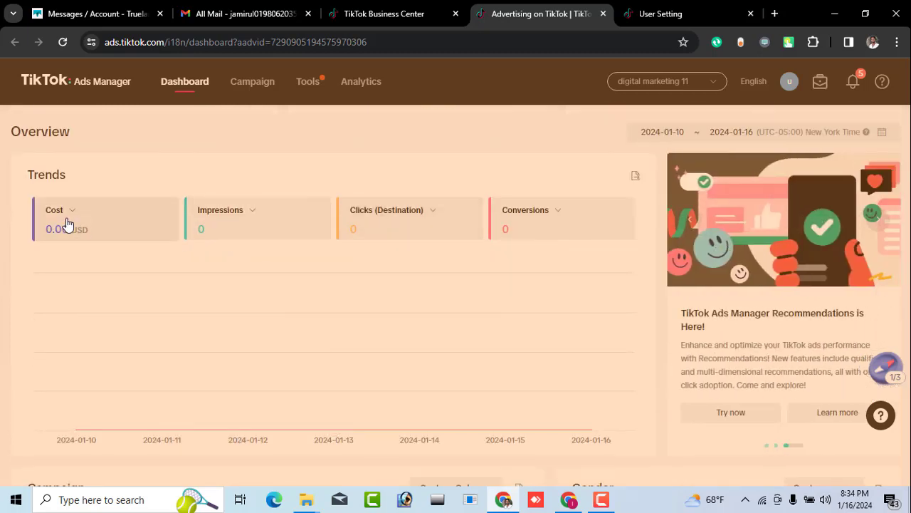
{"action": "scroll", "coordinate": [236, 308], "scroll_direction": "down", "scroll_amount": 1}
{"action": "scroll", "coordinate": [235, 308], "scroll_direction": "down", "scroll_amount": 5}
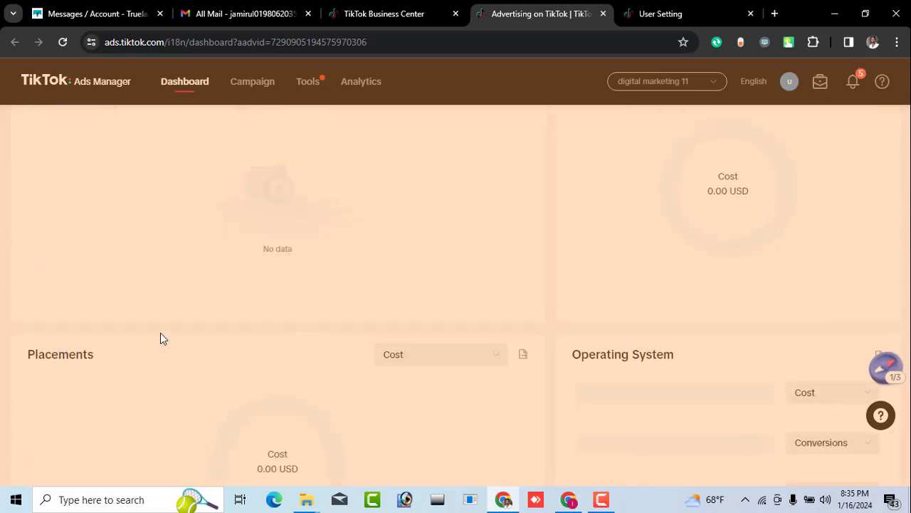
{"action": "scroll", "coordinate": [291, 342], "scroll_direction": "down", "scroll_amount": 3}
{"action": "scroll", "coordinate": [295, 315], "scroll_direction": "up", "scroll_amount": 3}
{"action": "scroll", "coordinate": [298, 309], "scroll_direction": "up", "scroll_amount": 7}
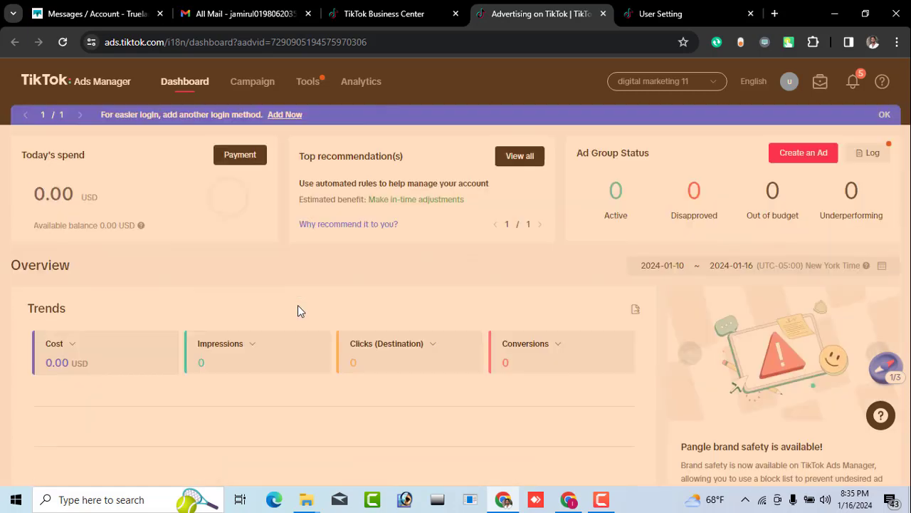
Open the payment summary page of the digital marketing 11 ad account from the dashboard.
{"action": "left_click", "coordinate": [242, 163]}
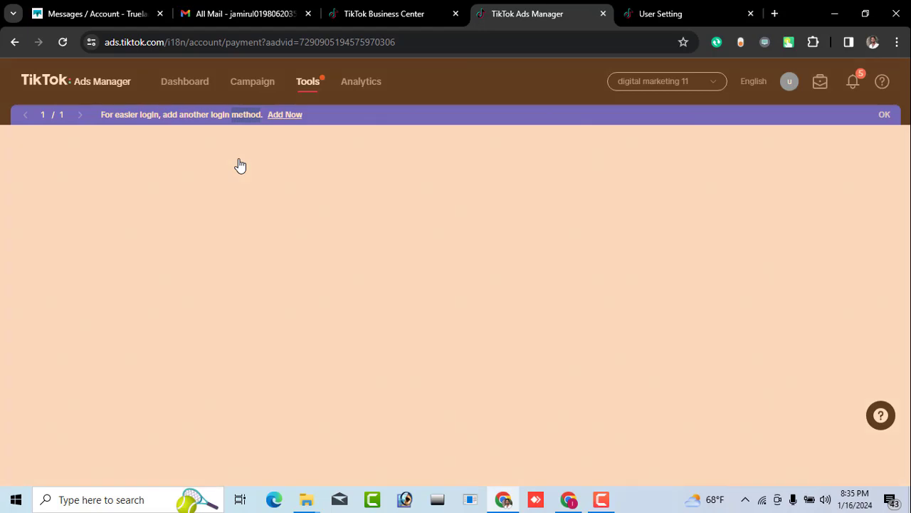
{"action": "left_click", "coordinate": [602, 502]}
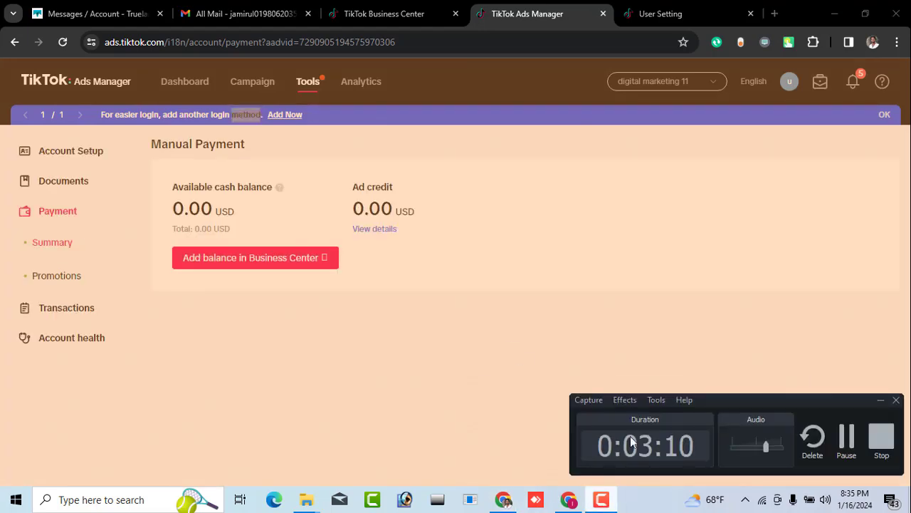
{"action": "left_click", "coordinate": [69, 156]}
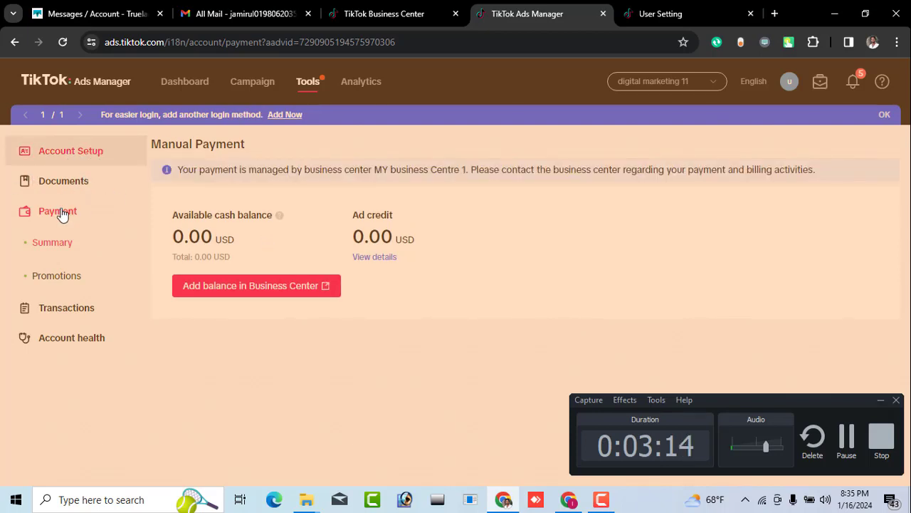
{"action": "left_click", "coordinate": [73, 320]}
{"action": "left_click", "coordinate": [39, 338]}
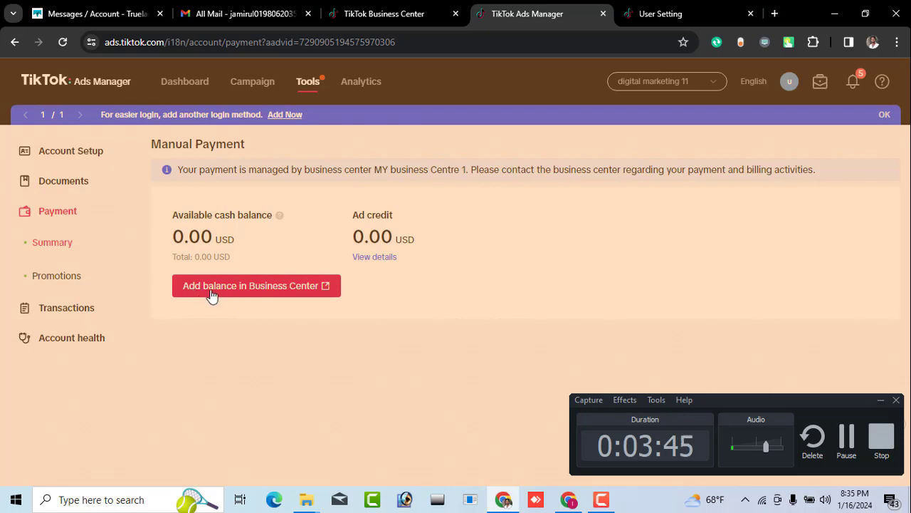
Go from the ad account's manual payment summary to adding balance in Business Center.
{"action": "left_click", "coordinate": [309, 292]}
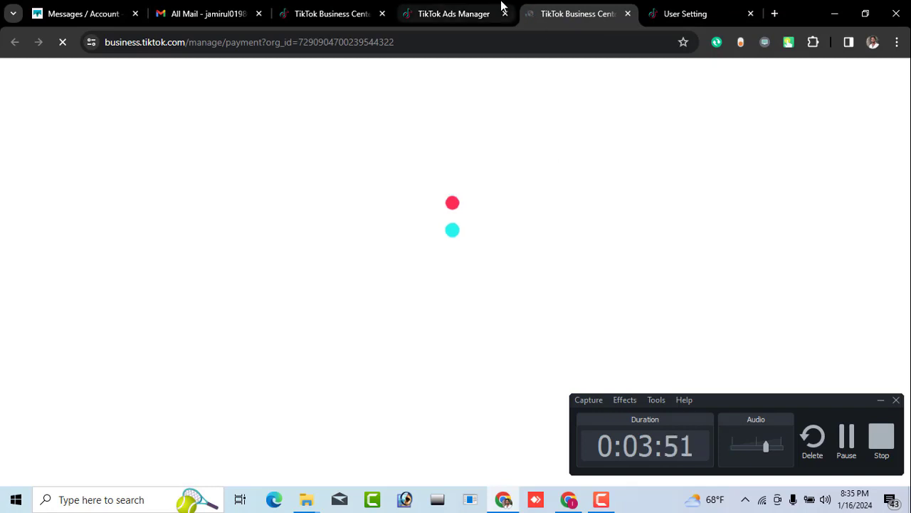
{"action": "mouse_move", "coordinate": [501, 6]}
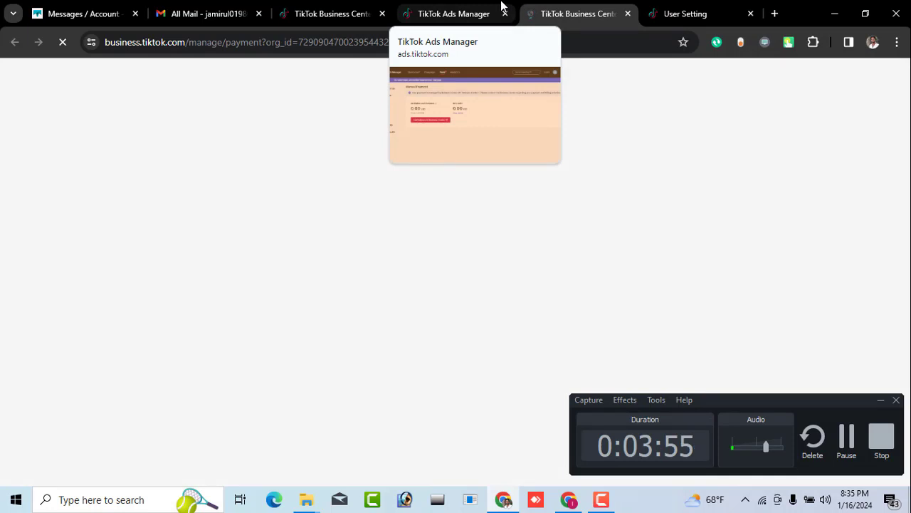
{"action": "left_click", "coordinate": [842, 439]}
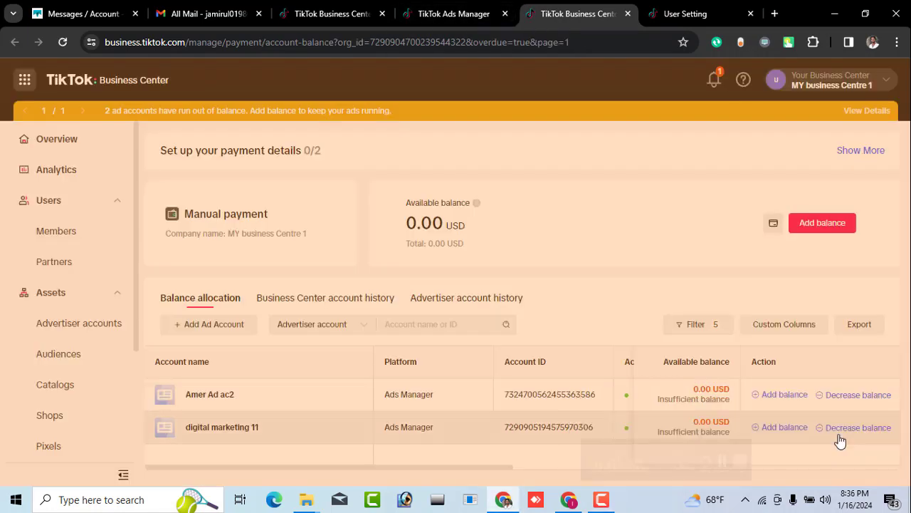
{"action": "left_click", "coordinate": [603, 502]}
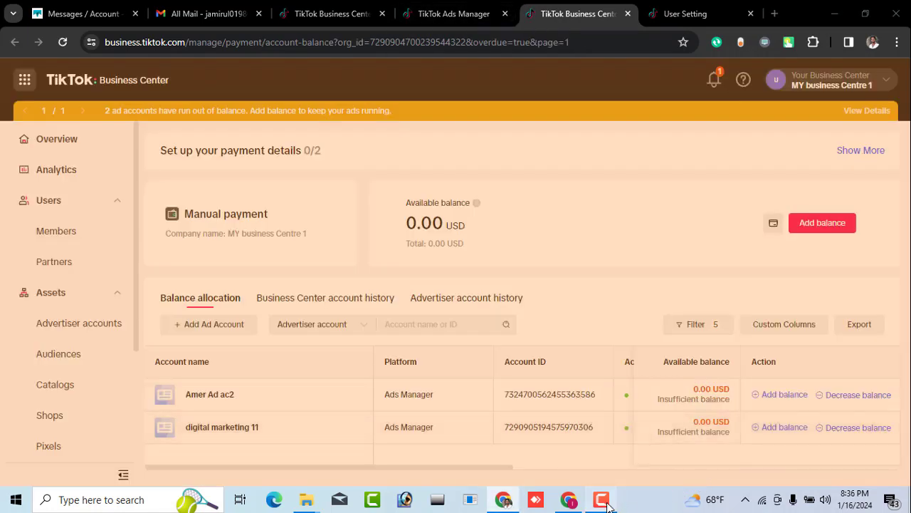
{"action": "left_click", "coordinate": [604, 503]}
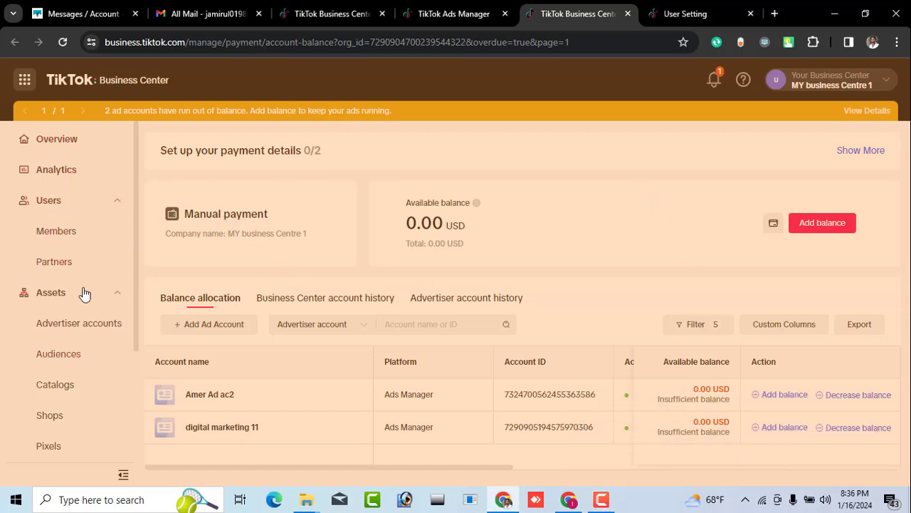
{"action": "scroll", "coordinate": [85, 306], "scroll_direction": "down", "scroll_amount": 3}
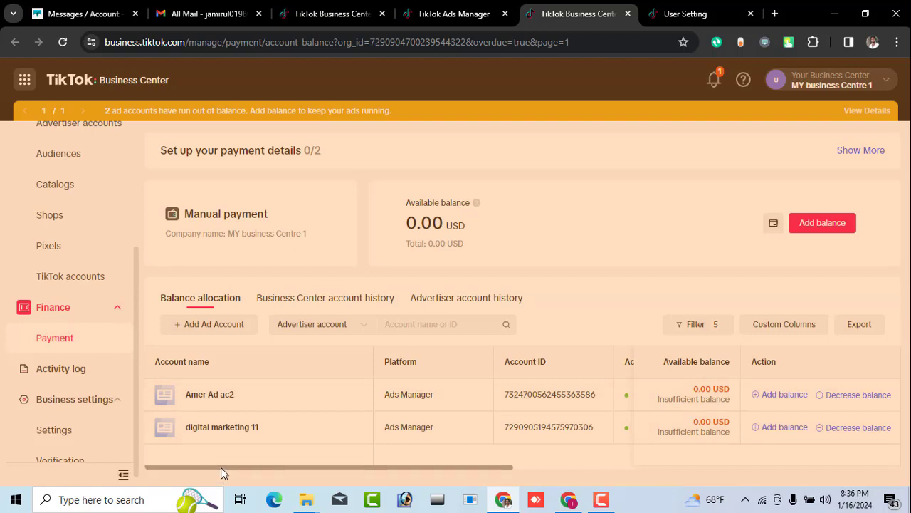
Examine the balance allocation table's account ID, status, payment ownership, payment status, time zone and balance columns for both ad accounts.
{"action": "left_click_drag", "start_coordinate": [220, 467], "coordinate": [148, 466]}
{"action": "left_click_drag", "start_coordinate": [388, 467], "coordinate": [455, 477]}
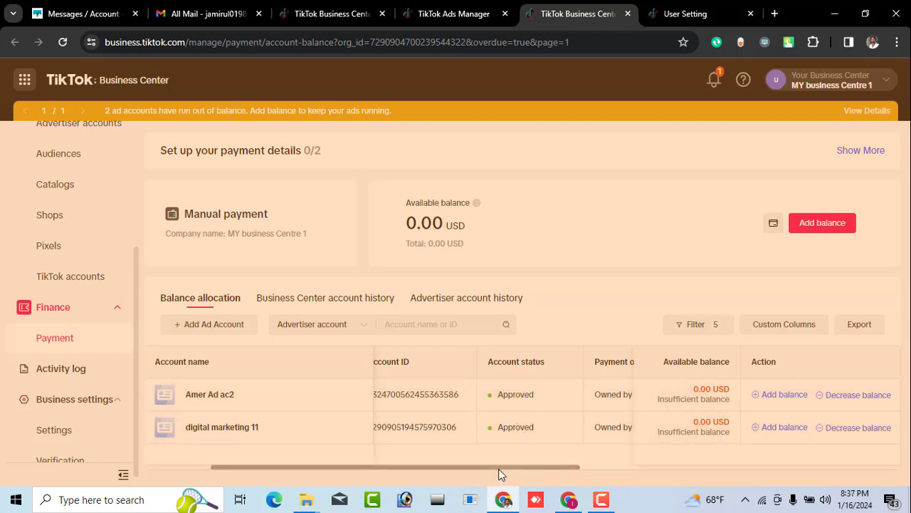
{"action": "left_click_drag", "start_coordinate": [499, 474], "coordinate": [549, 472]}
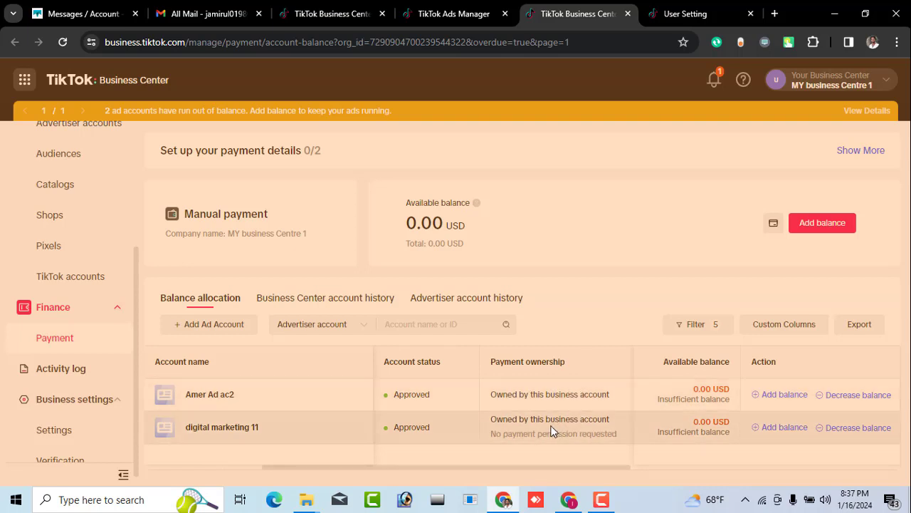
{"action": "left_click_drag", "start_coordinate": [491, 466], "coordinate": [587, 469]}
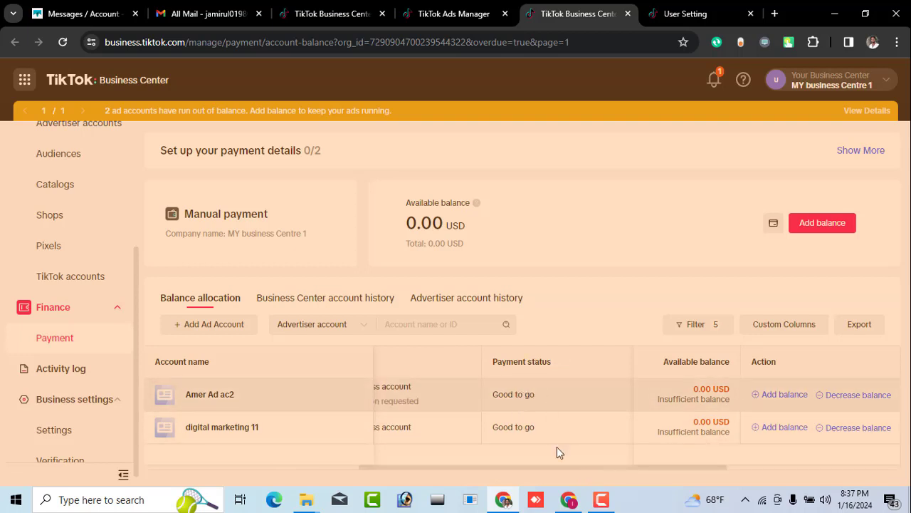
{"action": "left_click_drag", "start_coordinate": [516, 466], "coordinate": [689, 476]}
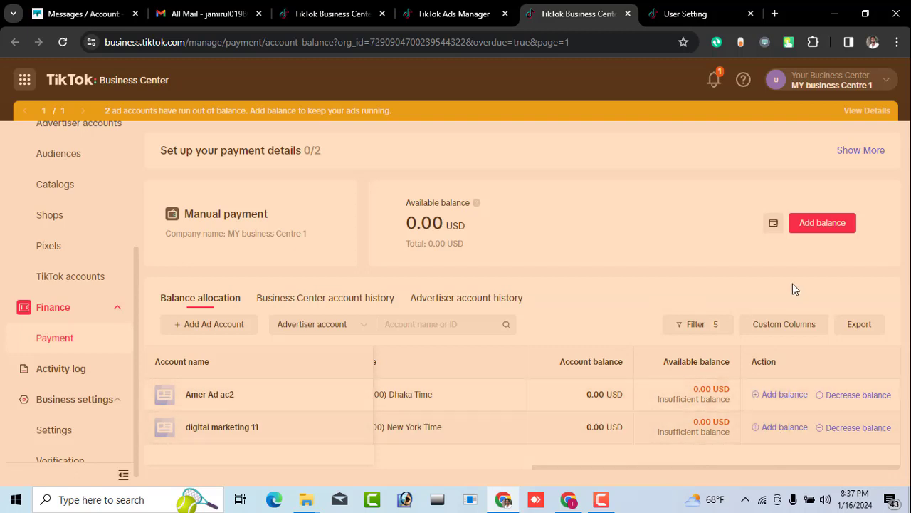
Start adding a balance of 10.00 USD to the Business Center account and proceed to the payment methods.
{"action": "left_click", "coordinate": [826, 224]}
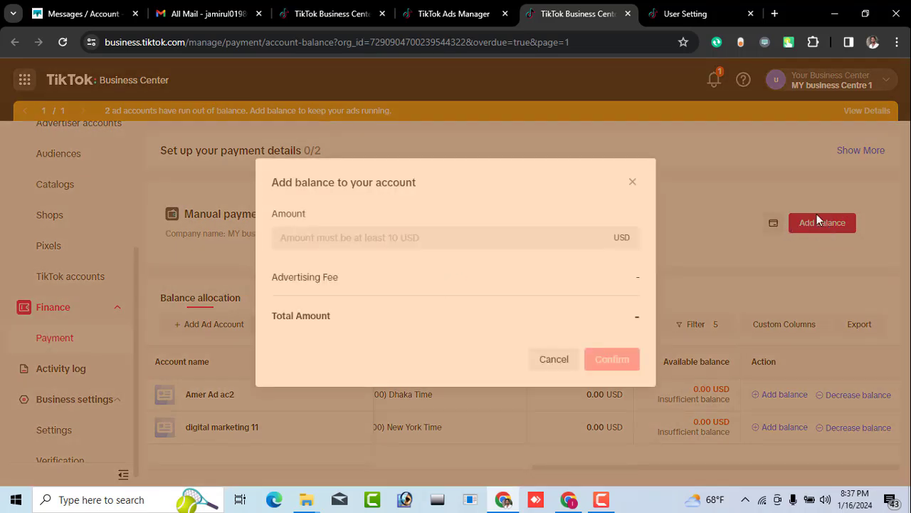
{"action": "left_click", "coordinate": [447, 241]}
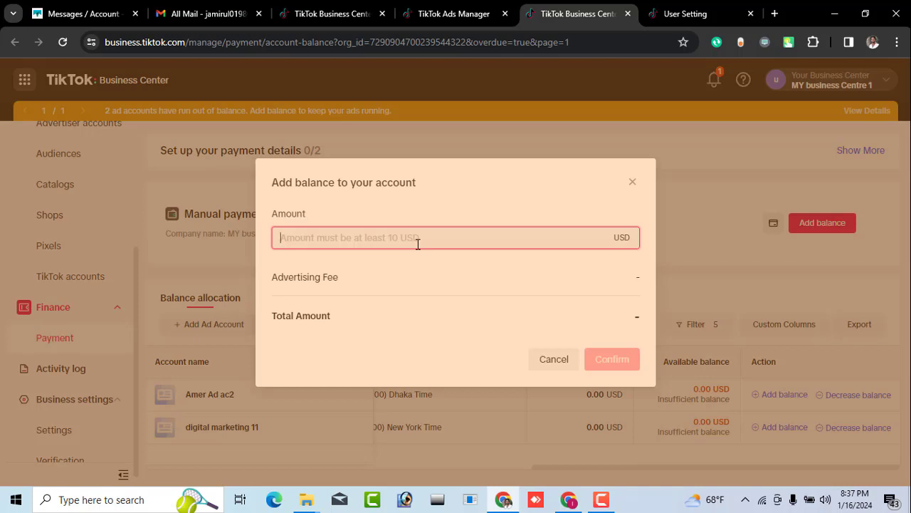
{"action": "type", "text": "10.00"}
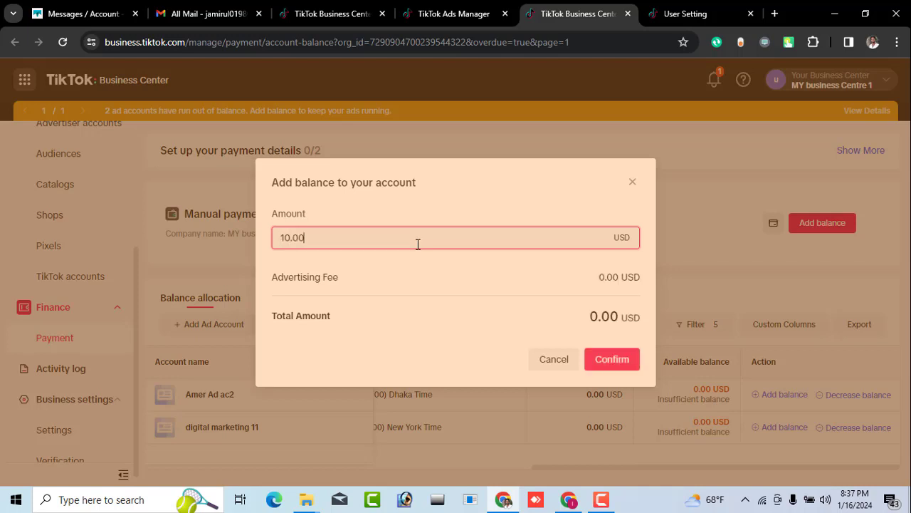
{"action": "left_click", "coordinate": [603, 365]}
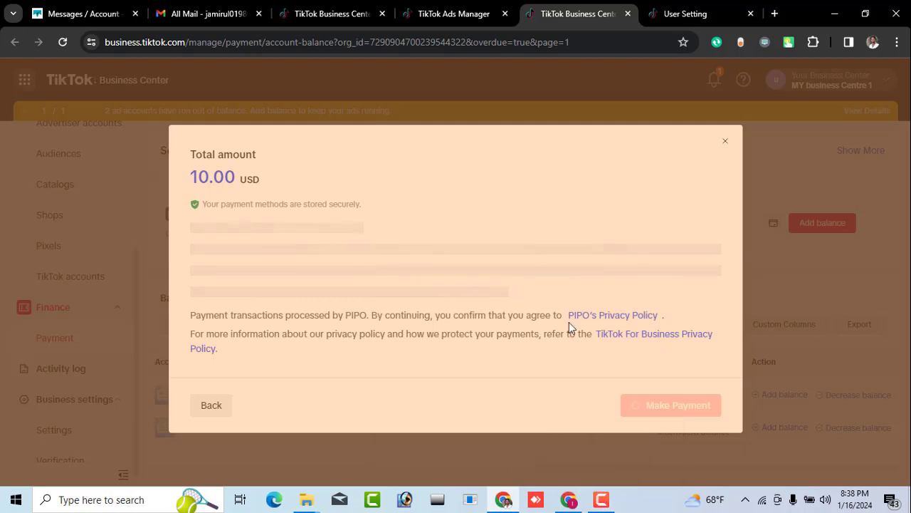
{"action": "left_click", "coordinate": [608, 505]}
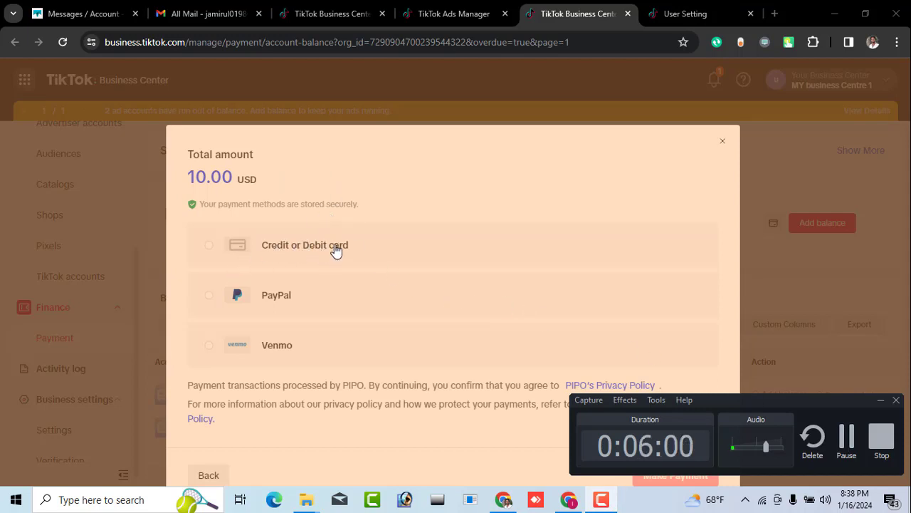
Compare the Venmo, PayPal and credit or debit card payment options, and examine the required card and billing address fields.
{"action": "left_click", "coordinate": [274, 358]}
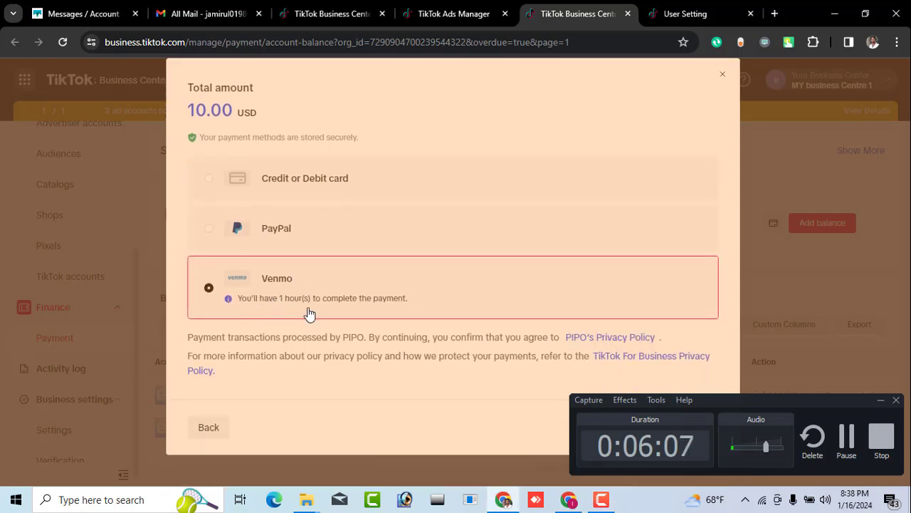
{"action": "left_click", "coordinate": [239, 227]}
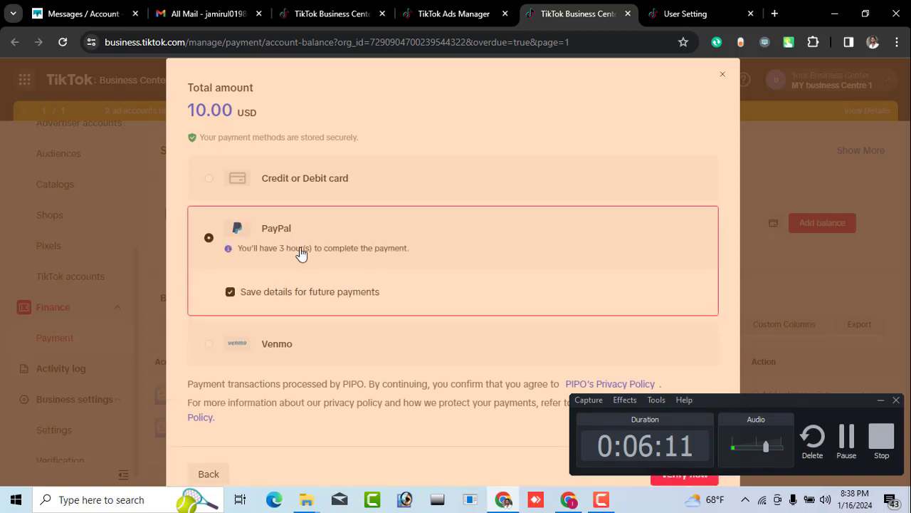
{"action": "left_click", "coordinate": [237, 179]}
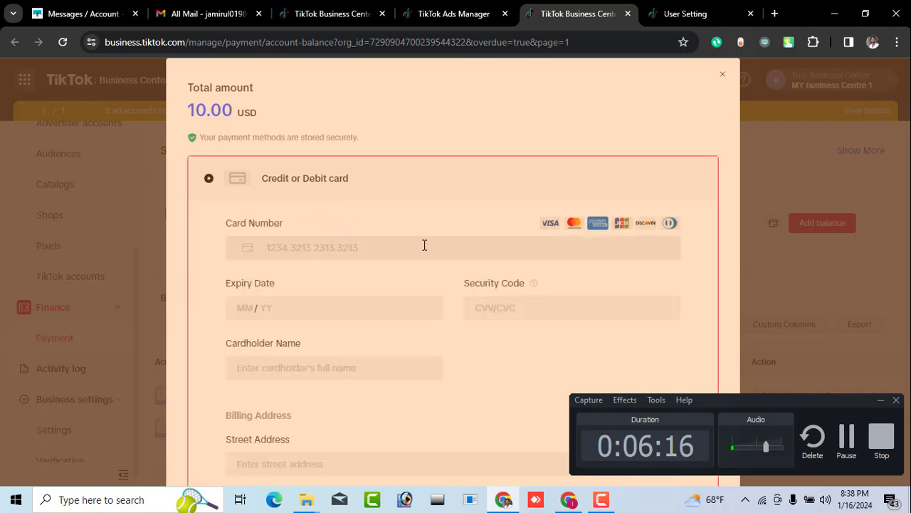
{"action": "left_click", "coordinate": [881, 399]}
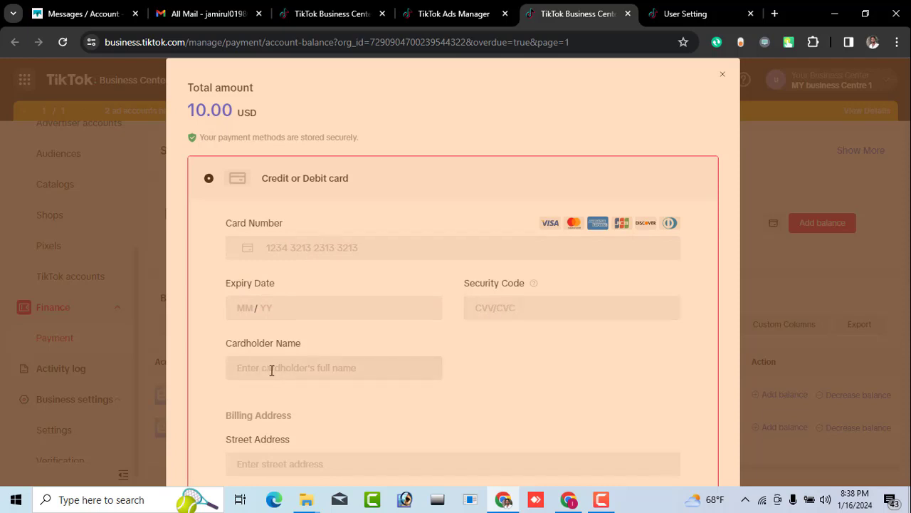
{"action": "scroll", "coordinate": [344, 382], "scroll_direction": "down", "scroll_amount": 2}
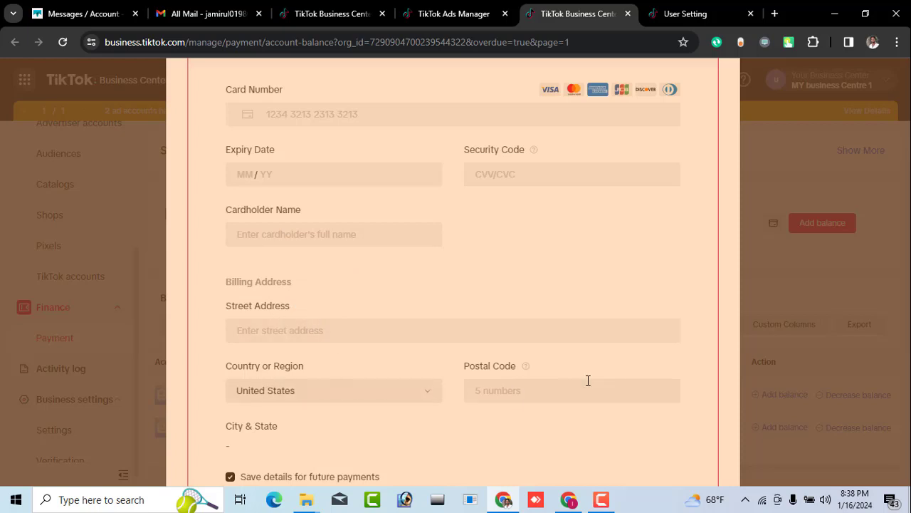
{"action": "scroll", "coordinate": [563, 394], "scroll_direction": "down", "scroll_amount": 2}
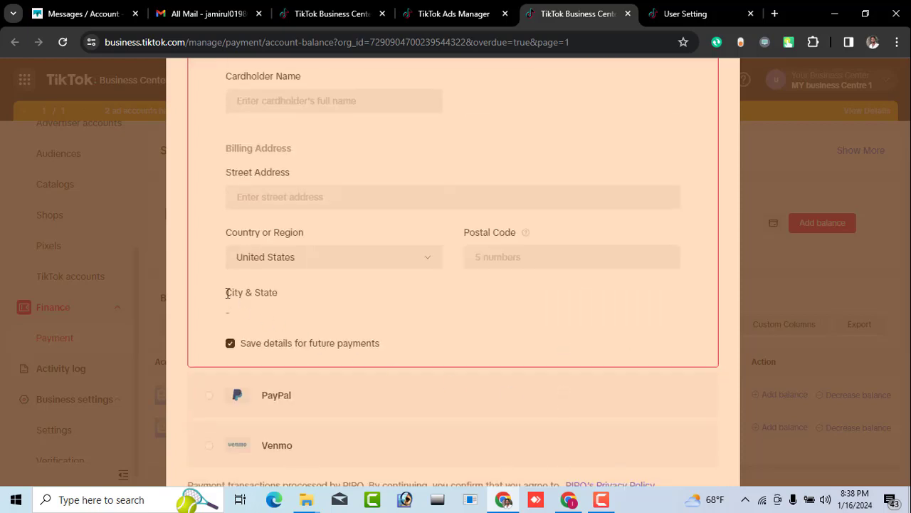
{"action": "scroll", "coordinate": [562, 370], "scroll_direction": "down", "scroll_amount": 2}
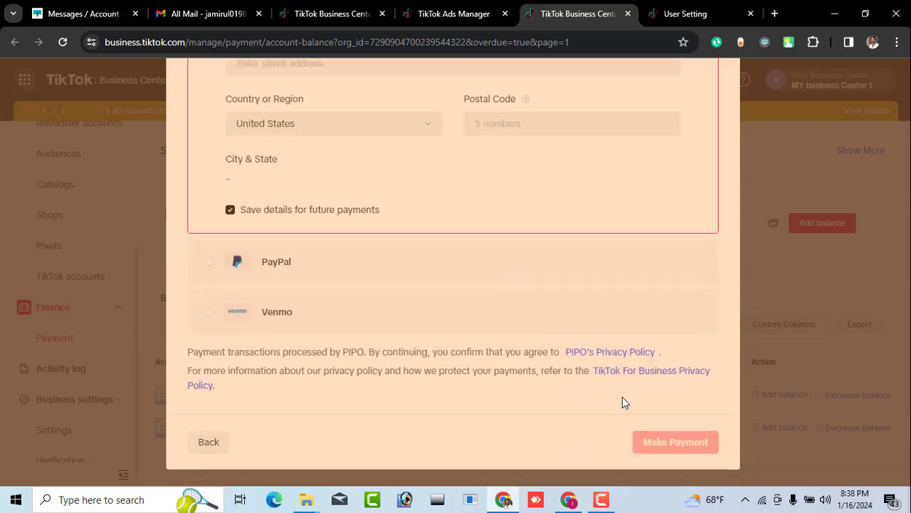
Choose PayPal for the 10.00 USD payment, start its verification and allow the browser pop-up.
{"action": "left_click", "coordinate": [262, 275]}
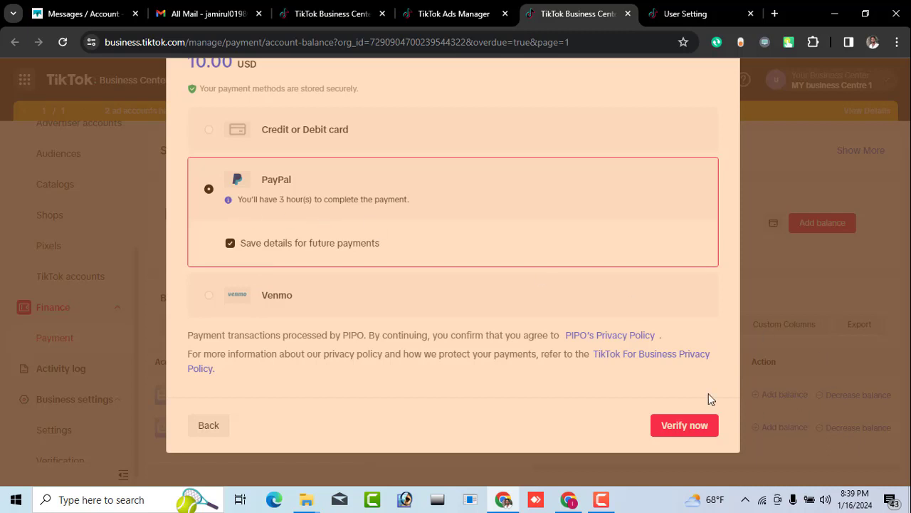
{"action": "left_click", "coordinate": [673, 425]}
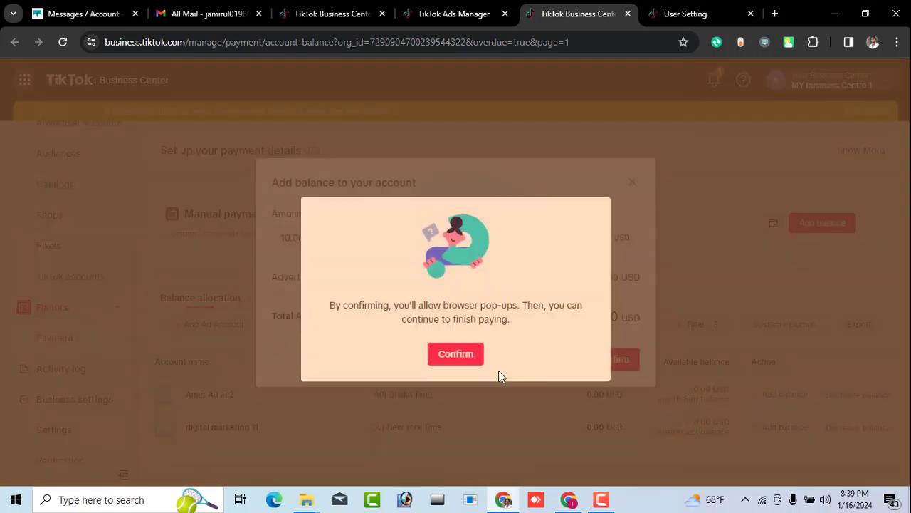
{"action": "left_click", "coordinate": [456, 354]}
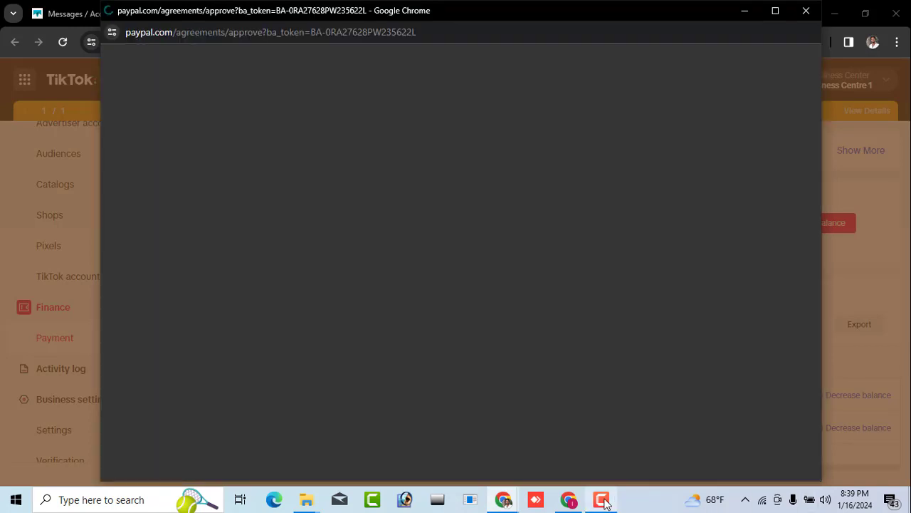
{"action": "left_click", "coordinate": [602, 500]}
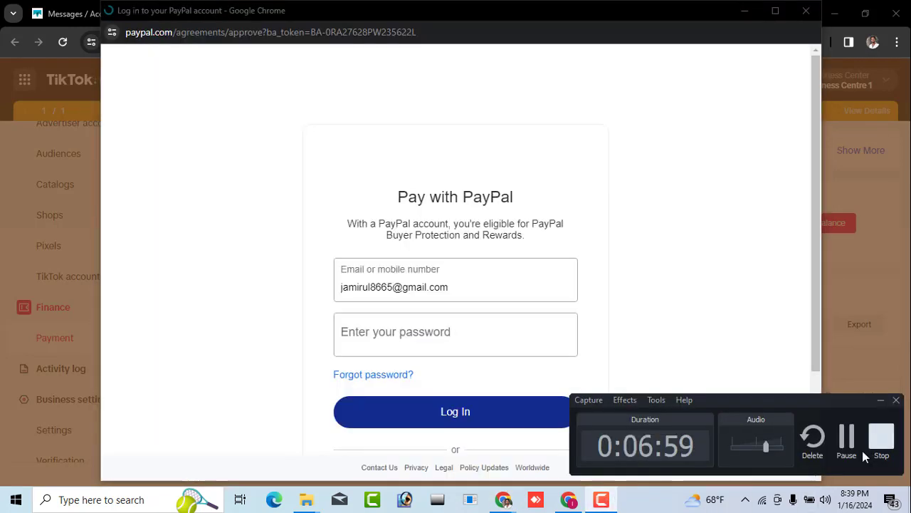
{"action": "left_click", "coordinate": [852, 444]}
Try to log in to PayPal using the other saved account's e-mail and password.
{"action": "left_click", "coordinate": [472, 299]}
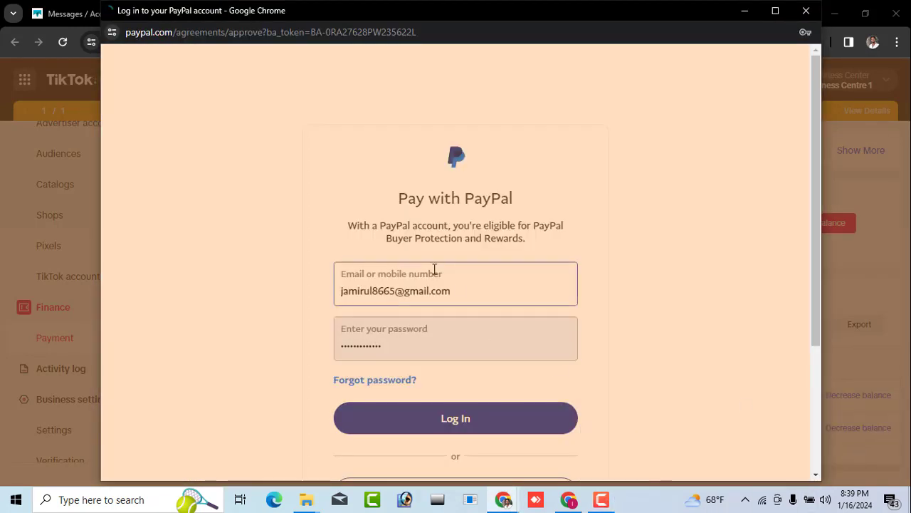
{"action": "left_click", "coordinate": [473, 430]}
{"action": "left_click", "coordinate": [463, 300]}
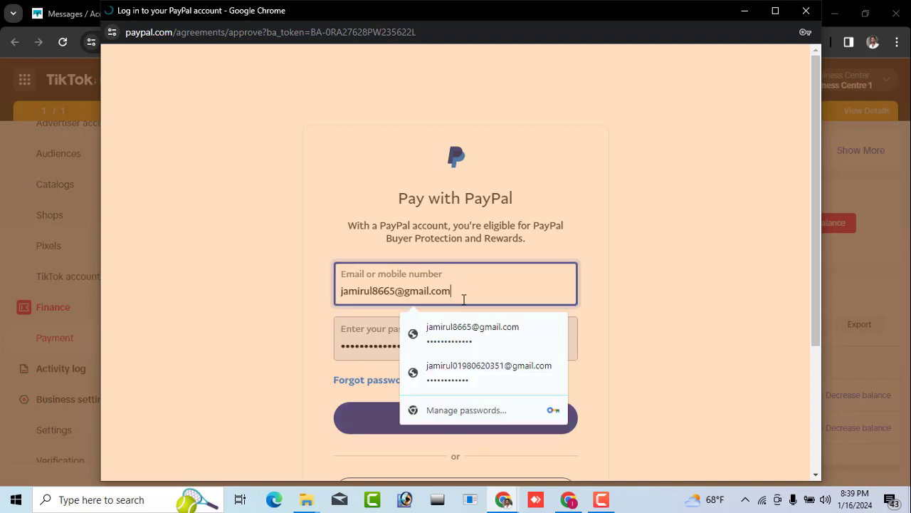
{"action": "left_click", "coordinate": [472, 366]}
{"action": "left_click", "coordinate": [443, 416]}
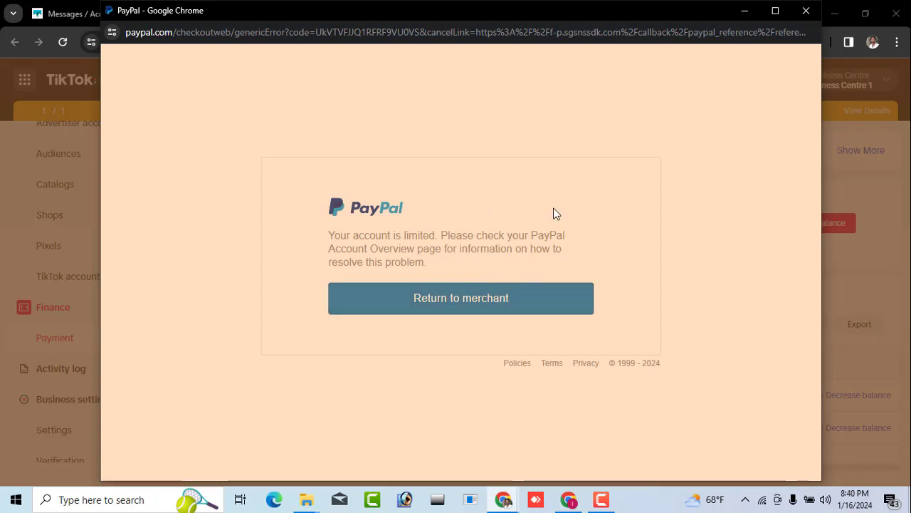
Return from PayPal to the merchant and close the account-linking window.
{"action": "left_click", "coordinate": [445, 308]}
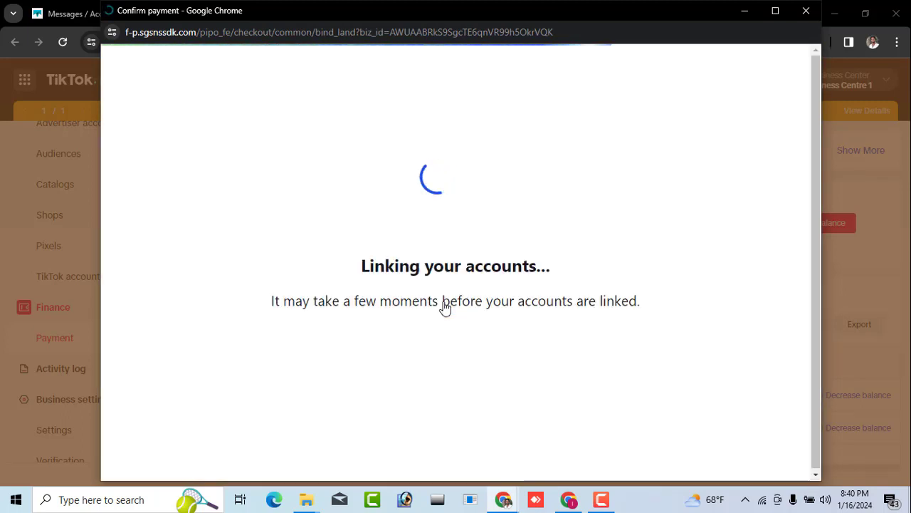
{"action": "left_click", "coordinate": [601, 499]}
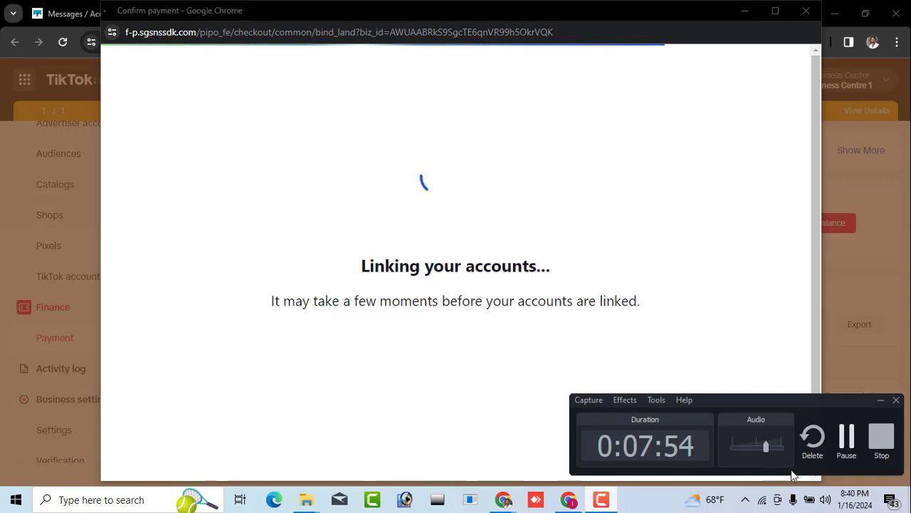
{"action": "left_click", "coordinate": [854, 433]}
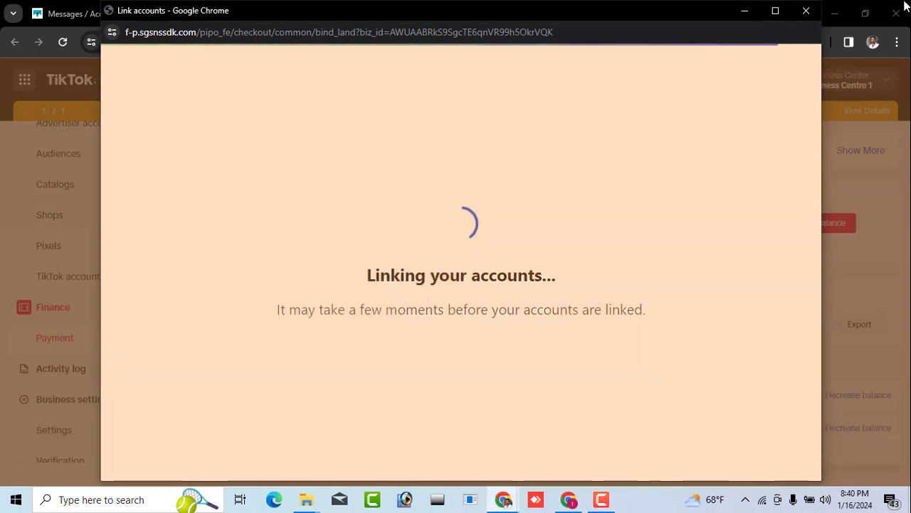
{"action": "left_click", "coordinate": [806, 11]}
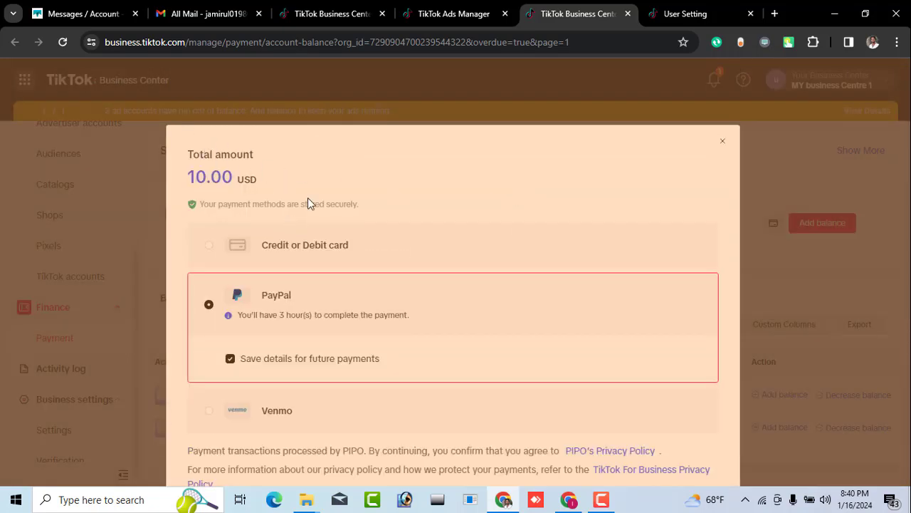
Review the credit or debit card payment form and abandon the 10.00 USD balance top-up.
{"action": "left_click", "coordinate": [221, 255]}
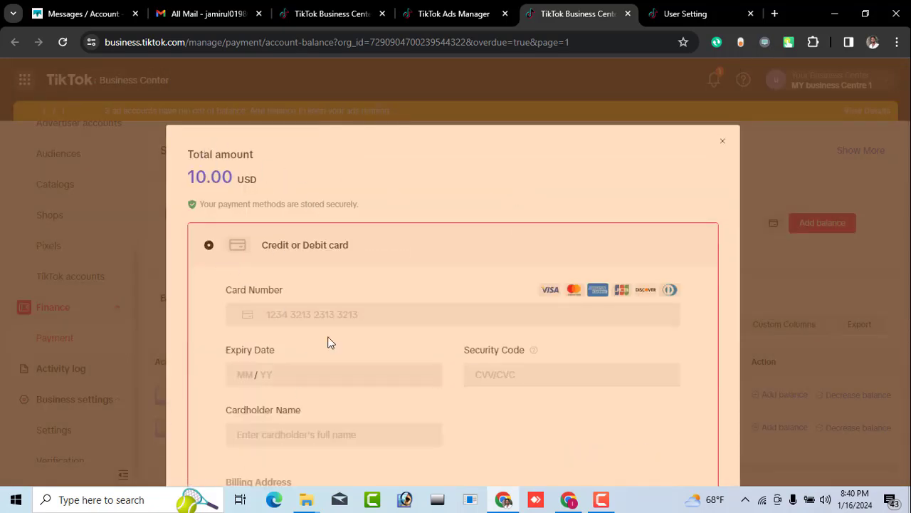
{"action": "scroll", "coordinate": [470, 398], "scroll_direction": "down", "scroll_amount": 2}
{"action": "scroll", "coordinate": [571, 463], "scroll_direction": "down", "scroll_amount": 3}
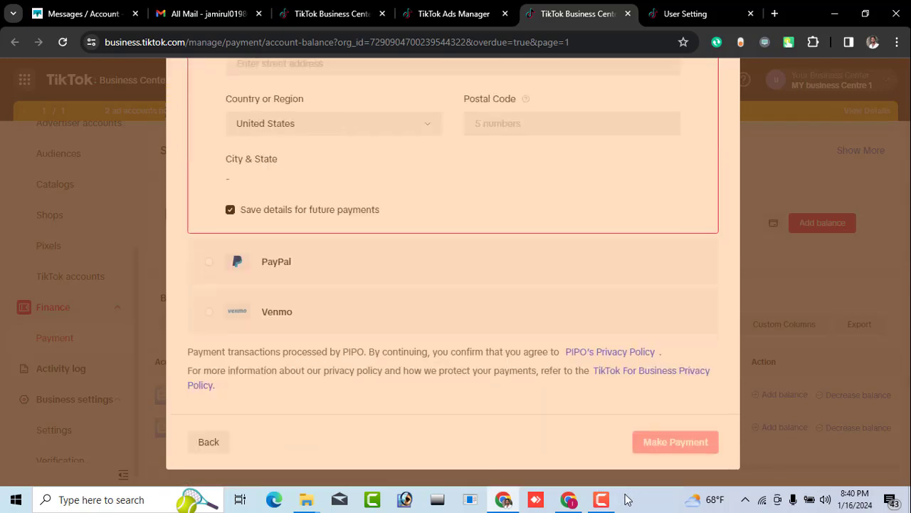
{"action": "scroll", "coordinate": [685, 220], "scroll_direction": "up", "scroll_amount": 5}
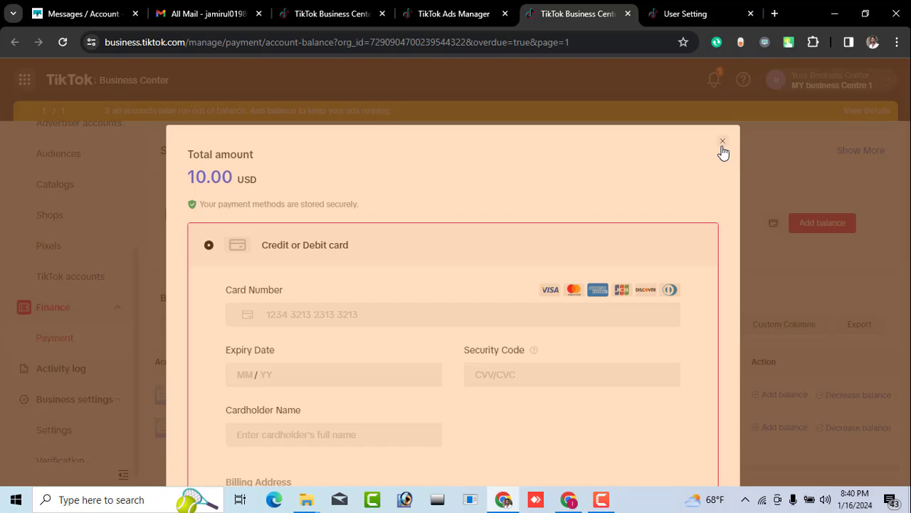
{"action": "left_click", "coordinate": [722, 142]}
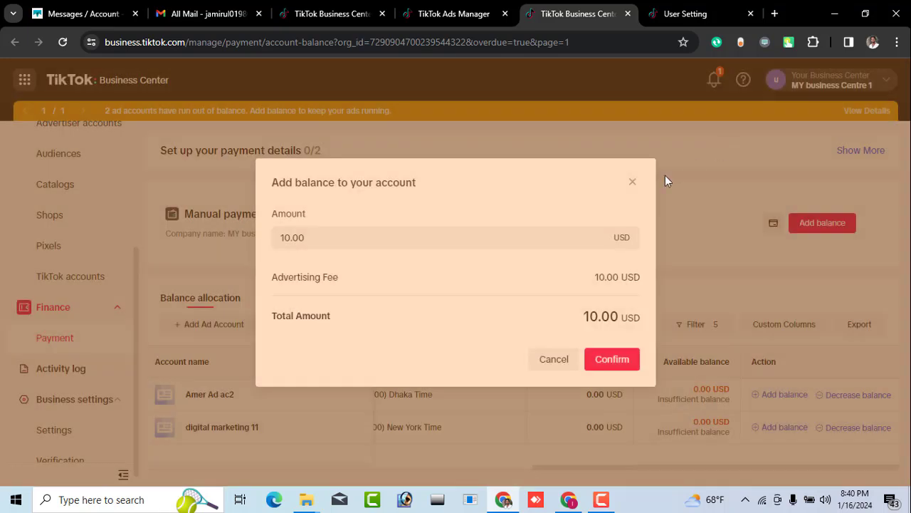
{"action": "left_click", "coordinate": [631, 183]}
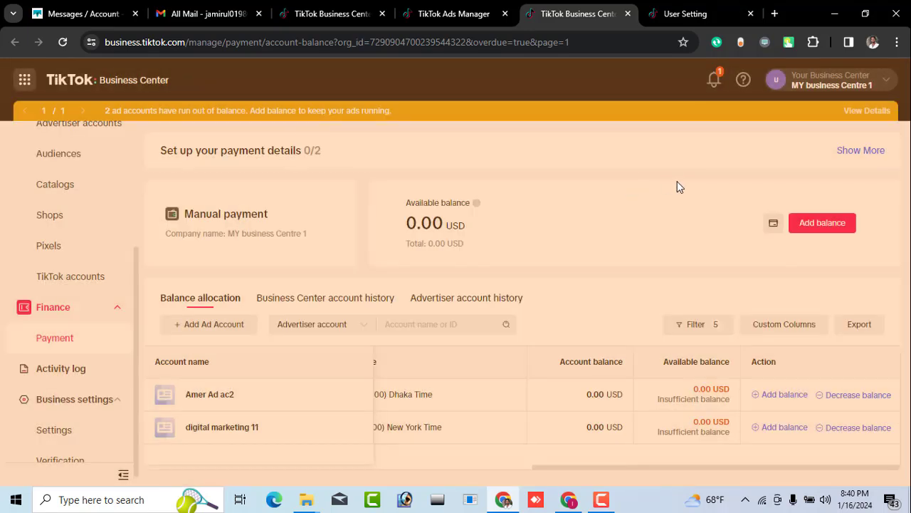